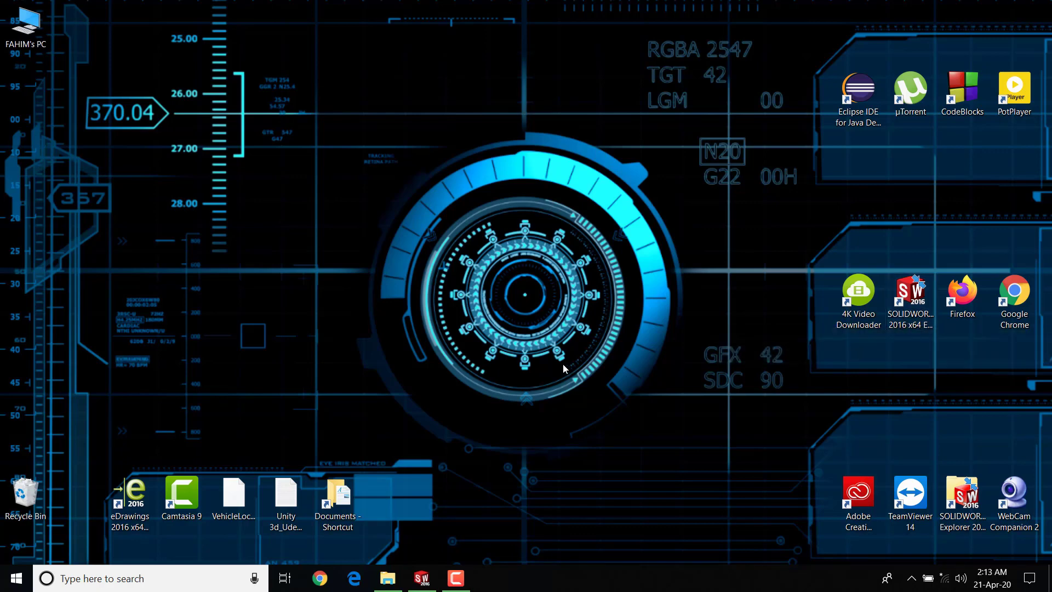
Switch to SOLIDWORKS and view the Projecta part from the front and in an isometric orientation
{"action": "left_click", "coordinate": [425, 579]}
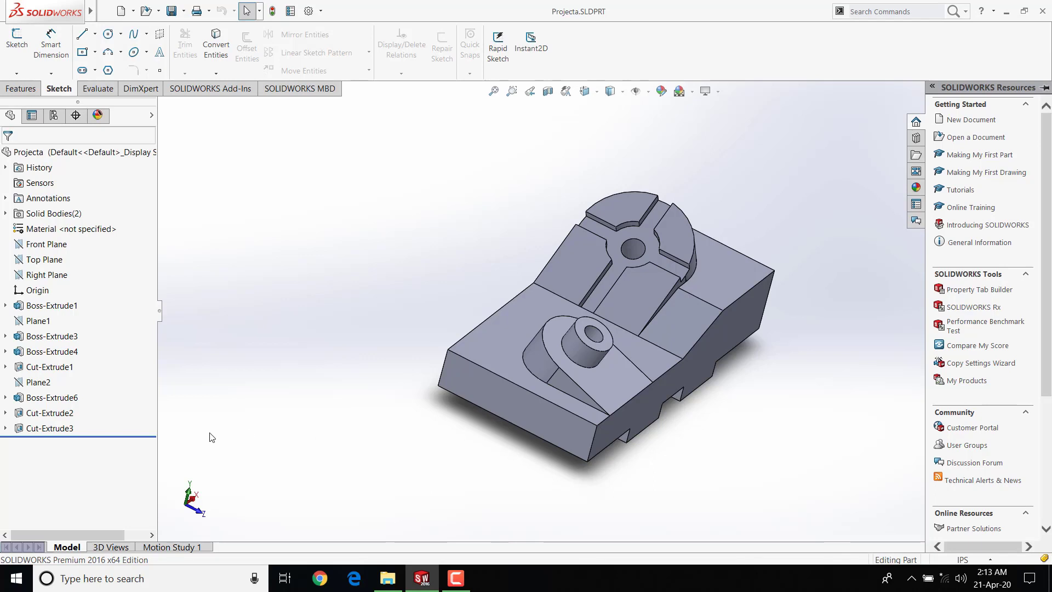
{"action": "left_click", "coordinate": [209, 511]}
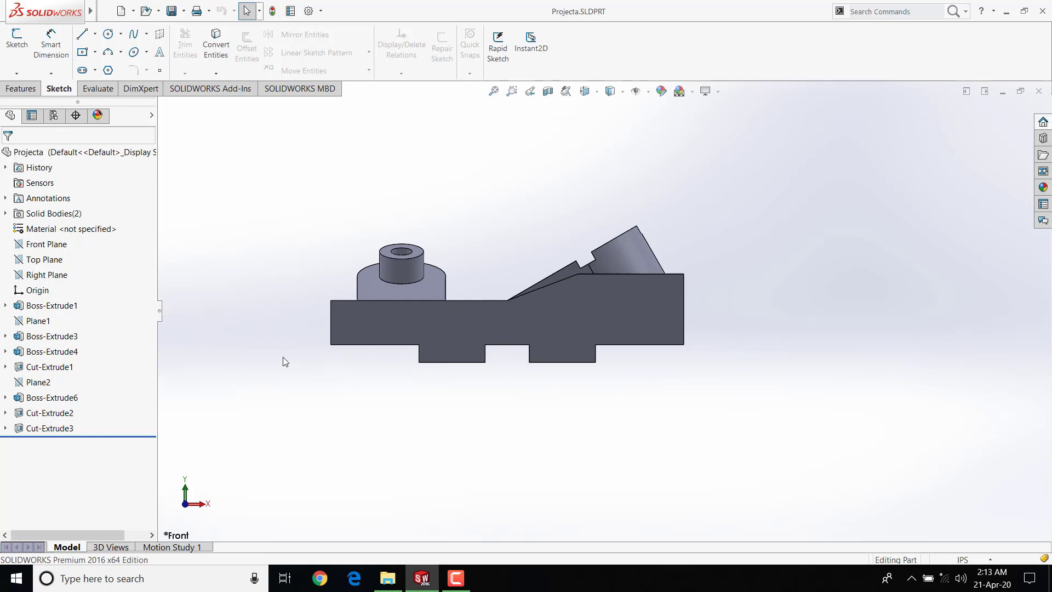
{"action": "key", "text": "space"}
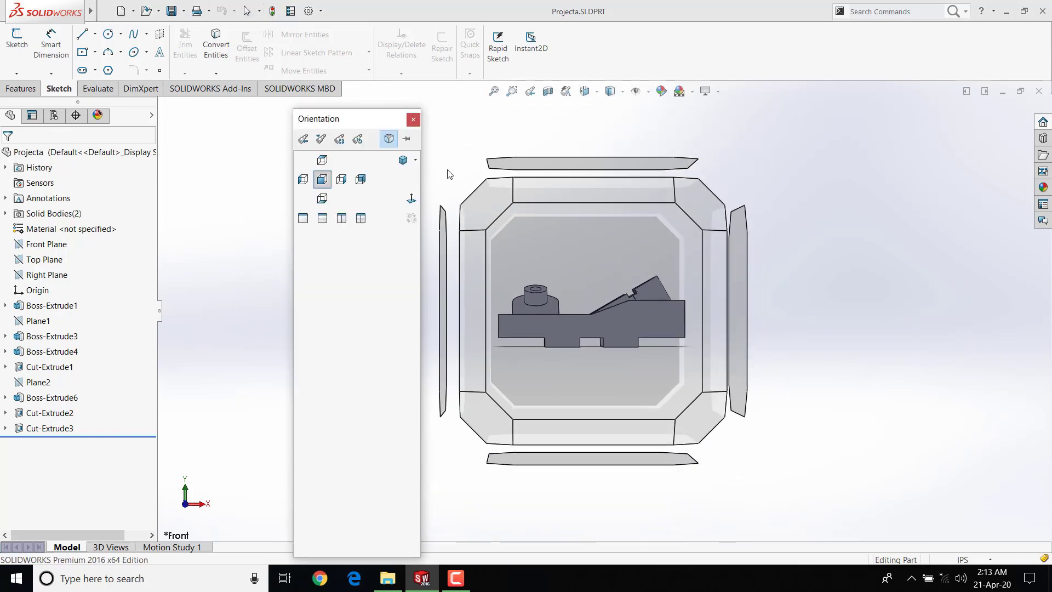
{"action": "left_click", "coordinate": [485, 195]}
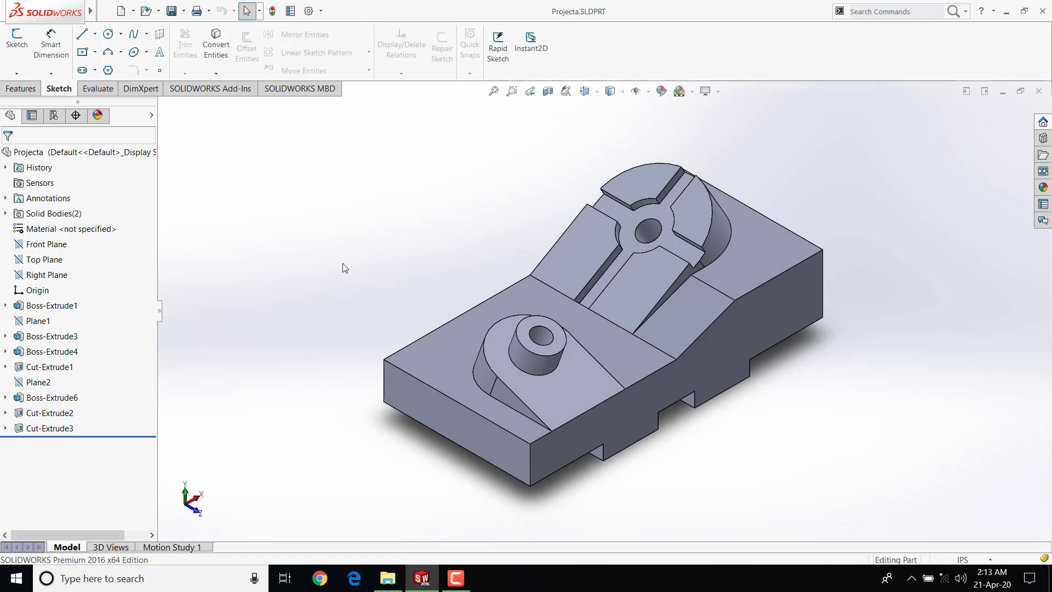
Save the part to the Desktop in STL format as Projecta.STL, accepting the export of the triangulated mesh
{"action": "left_click", "coordinate": [184, 11]}
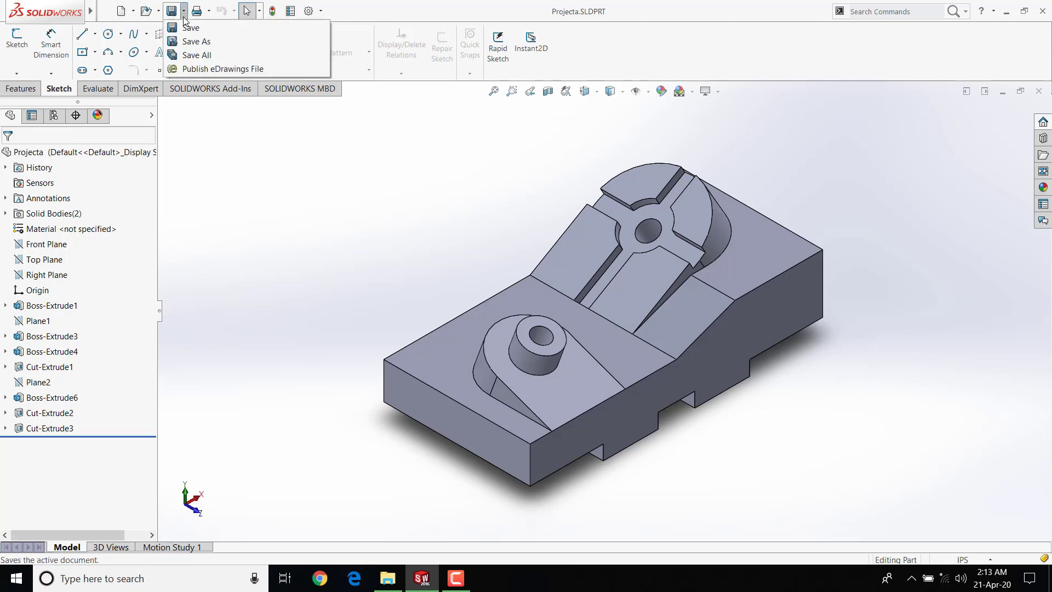
{"action": "left_click", "coordinate": [196, 44]}
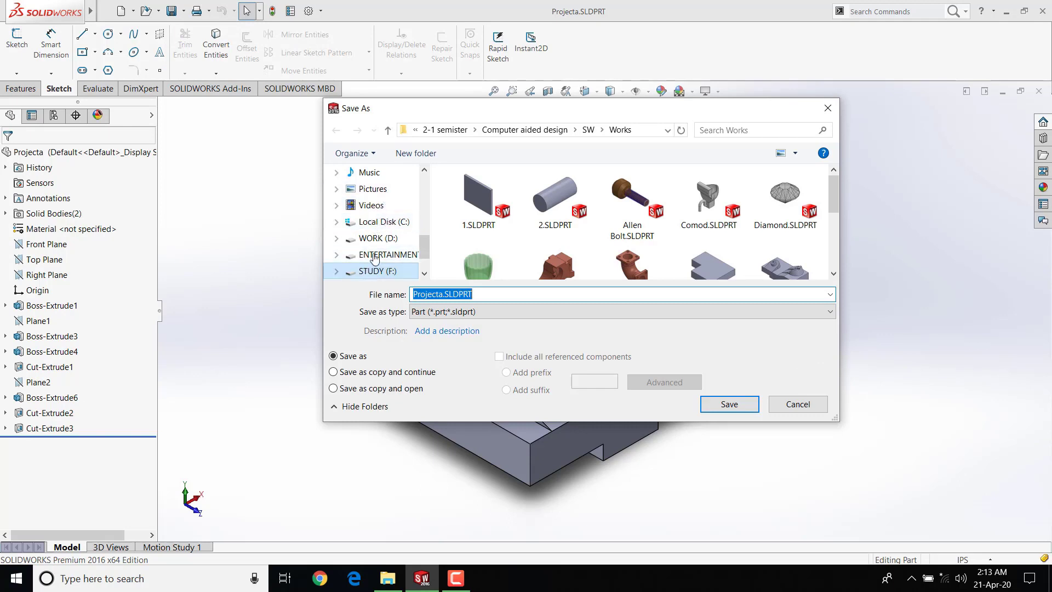
{"action": "scroll", "coordinate": [371, 196], "scroll_direction": "up", "scroll_amount": 1}
{"action": "scroll", "coordinate": [371, 196], "scroll_direction": "up", "scroll_amount": 1}
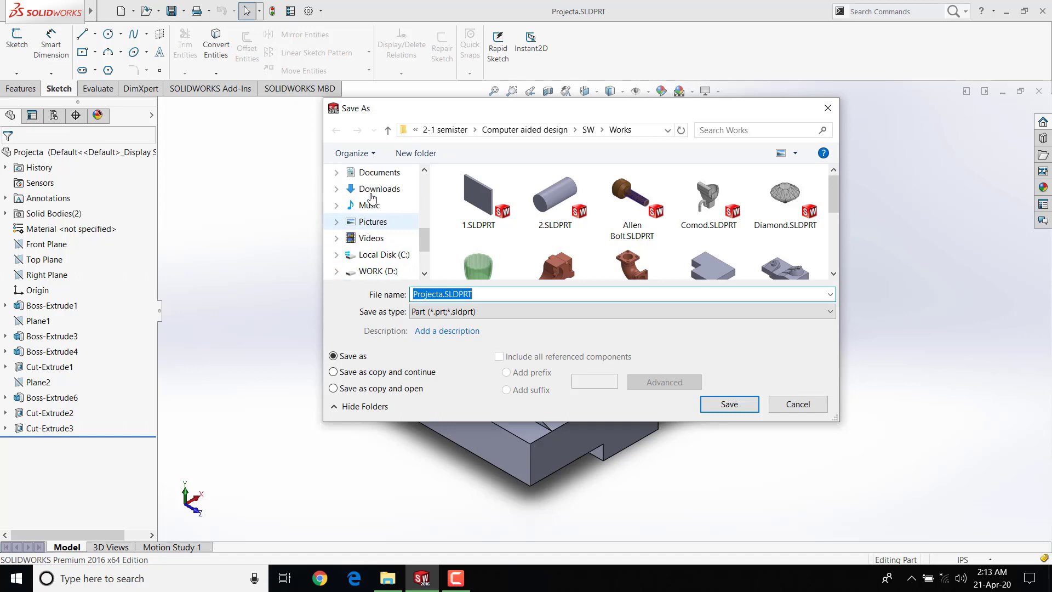
{"action": "scroll", "coordinate": [370, 196], "scroll_direction": "up", "scroll_amount": 2}
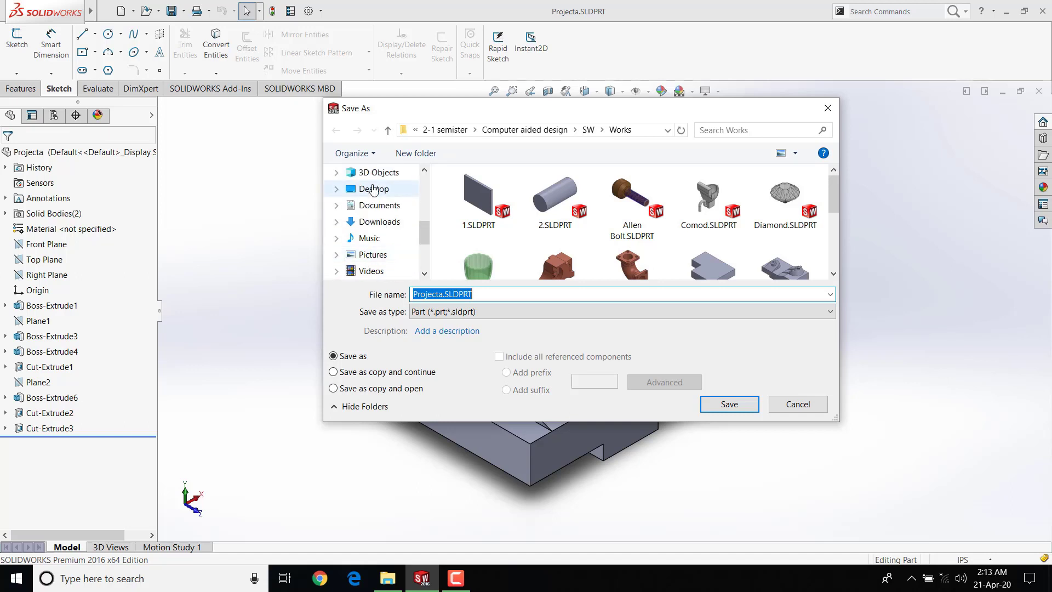
{"action": "left_click", "coordinate": [373, 189]}
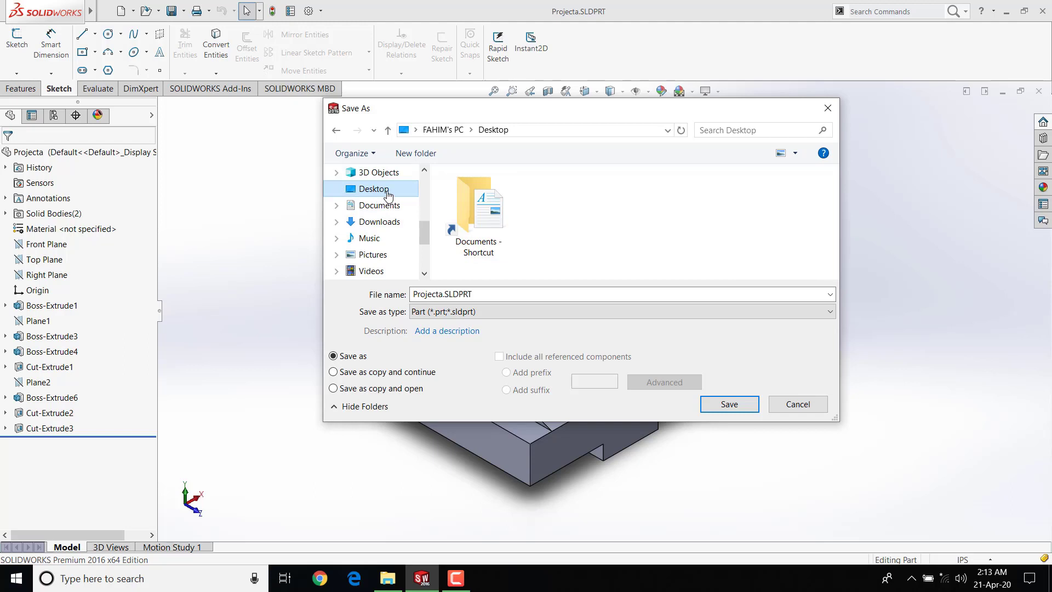
{"action": "left_click", "coordinate": [740, 317]}
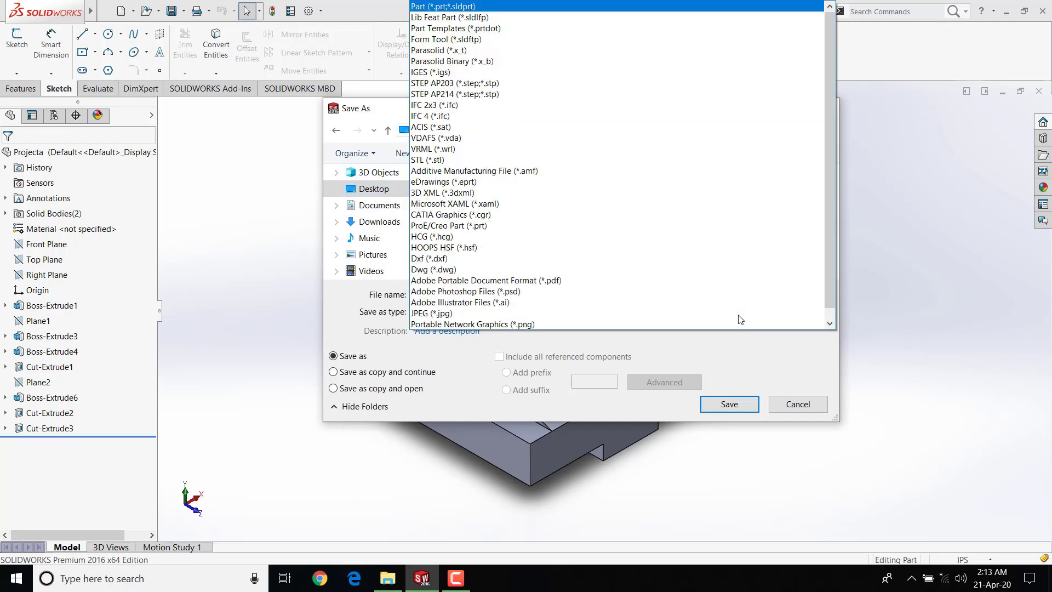
{"action": "left_click", "coordinate": [499, 159]}
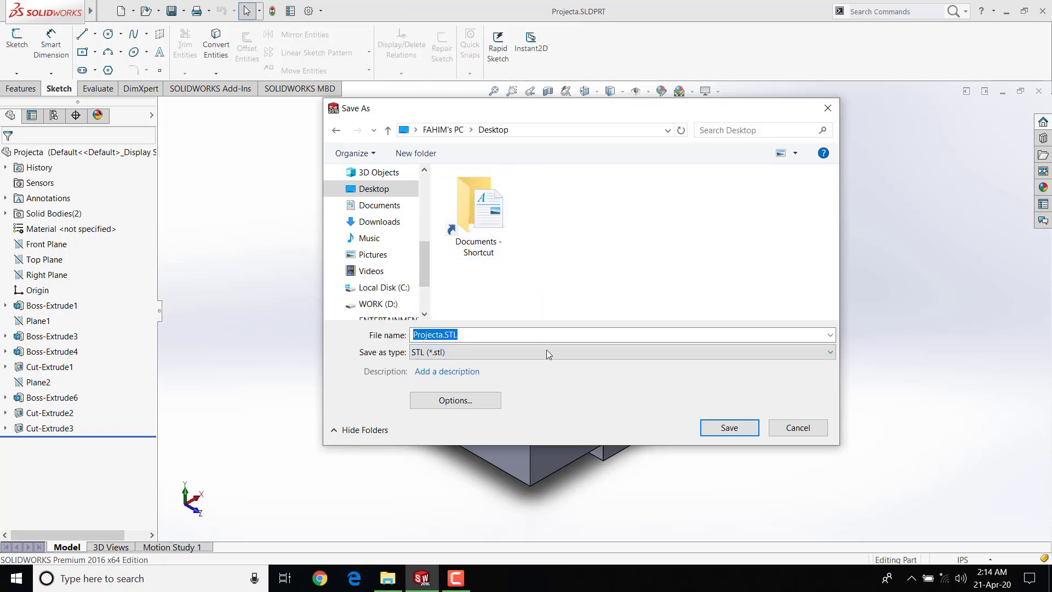
{"action": "left_click", "coordinate": [742, 430]}
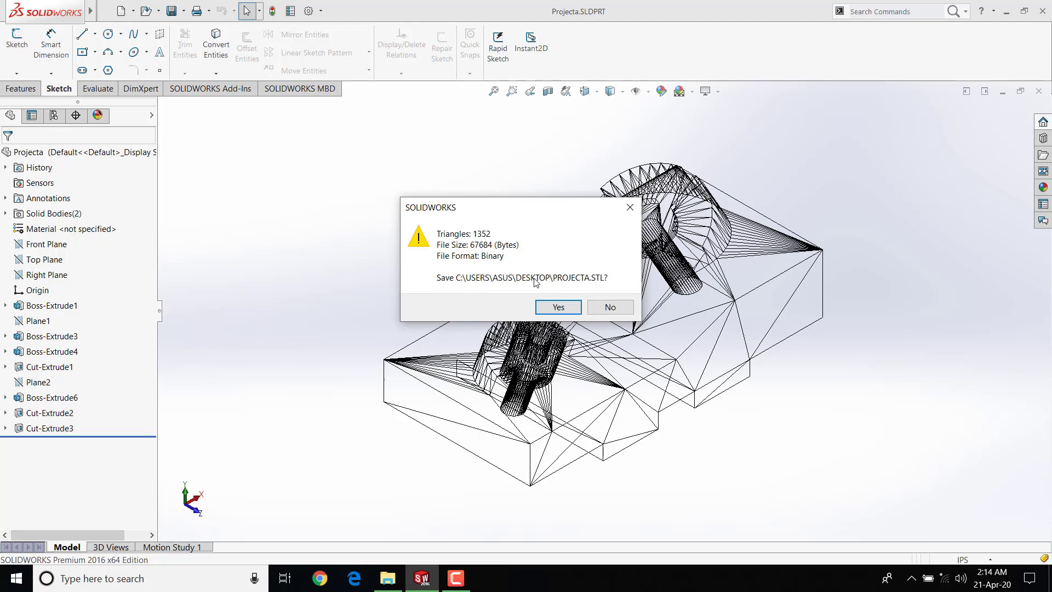
{"action": "left_click", "coordinate": [547, 308]}
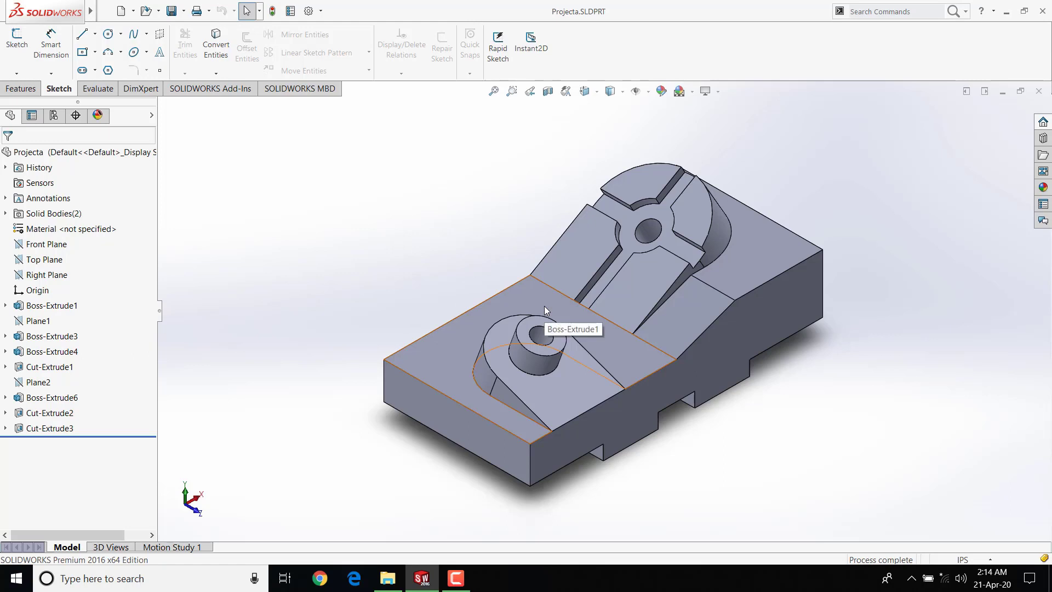
Close SOLIDWORKS and refresh the desktop
{"action": "left_click", "coordinate": [1043, 12]}
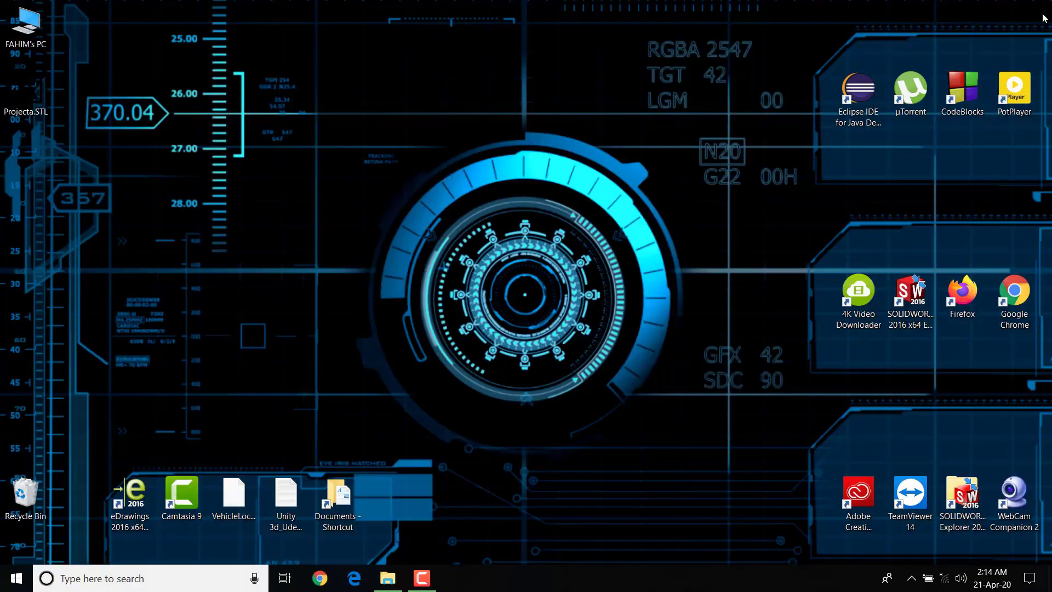
{"action": "right_click", "coordinate": [329, 219]}
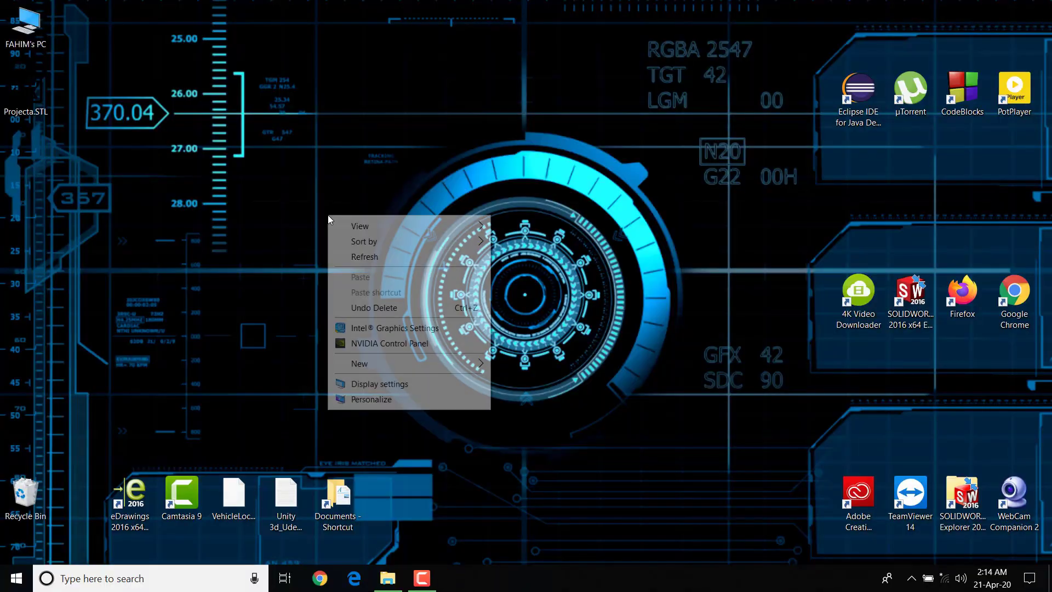
{"action": "left_click", "coordinate": [387, 259]}
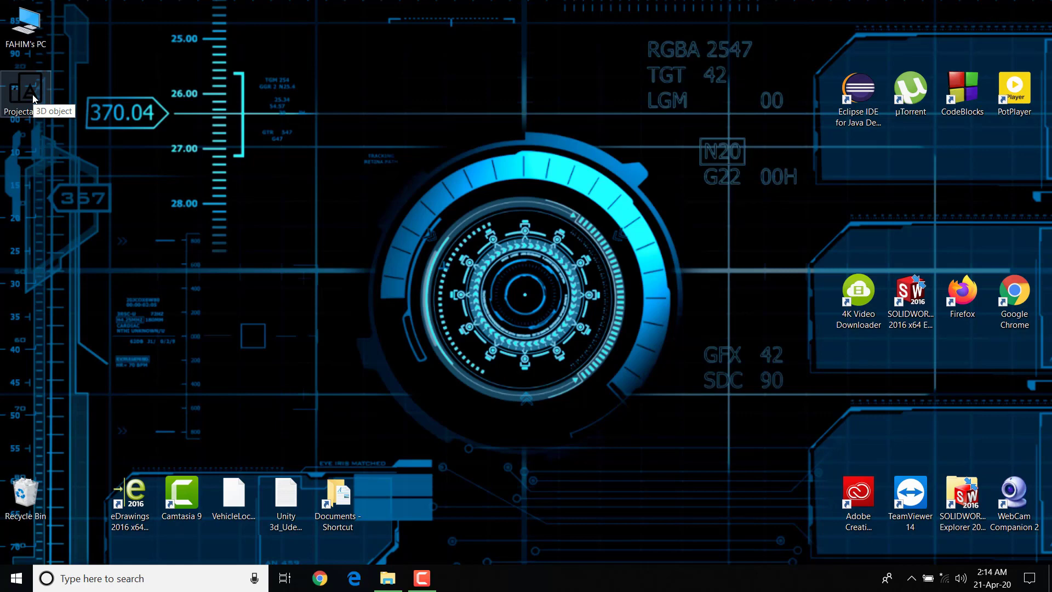
Inspect the desktop file Projecta.STL in Print 3D from several angles, including its underside, and close the viewer
{"action": "double_click", "coordinate": [33, 97]}
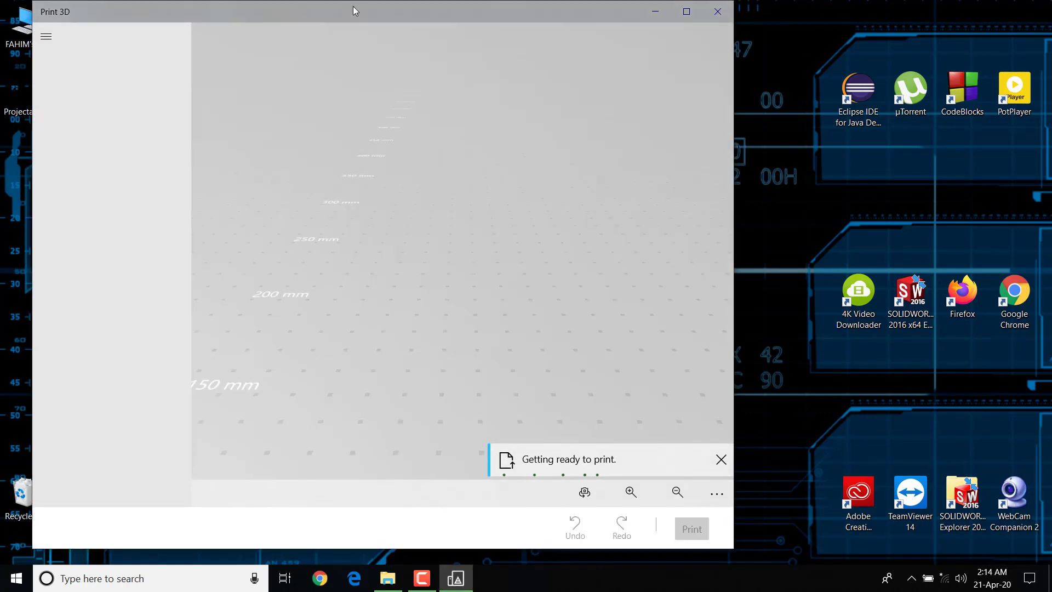
{"action": "left_click_drag", "start_coordinate": [353, 6], "coordinate": [545, 18]}
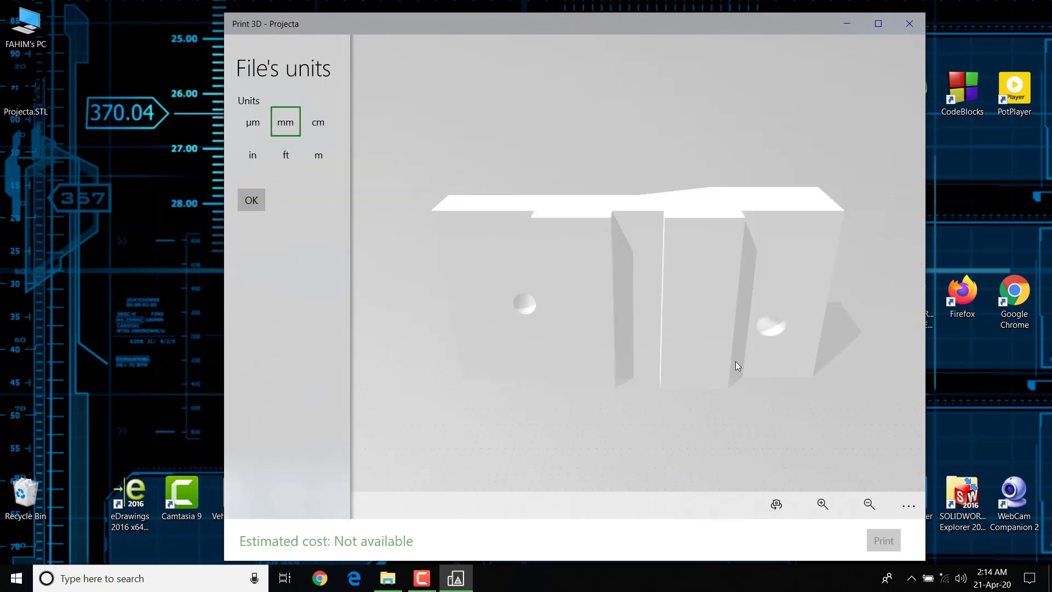
{"action": "left_click_drag", "start_coordinate": [743, 318], "coordinate": [721, 452]}
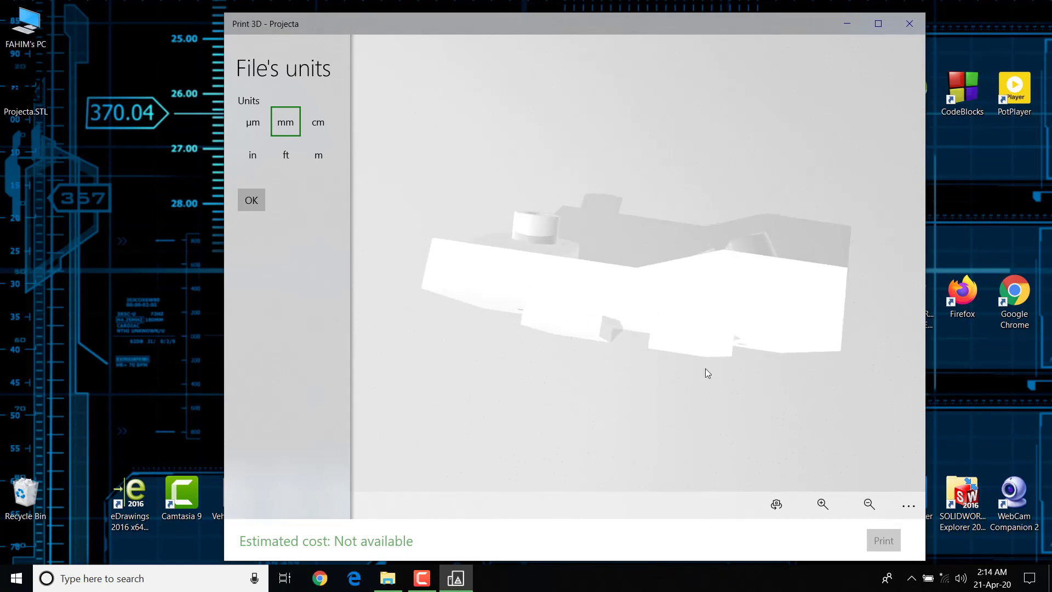
{"action": "left_click_drag", "start_coordinate": [652, 360], "coordinate": [662, 181]}
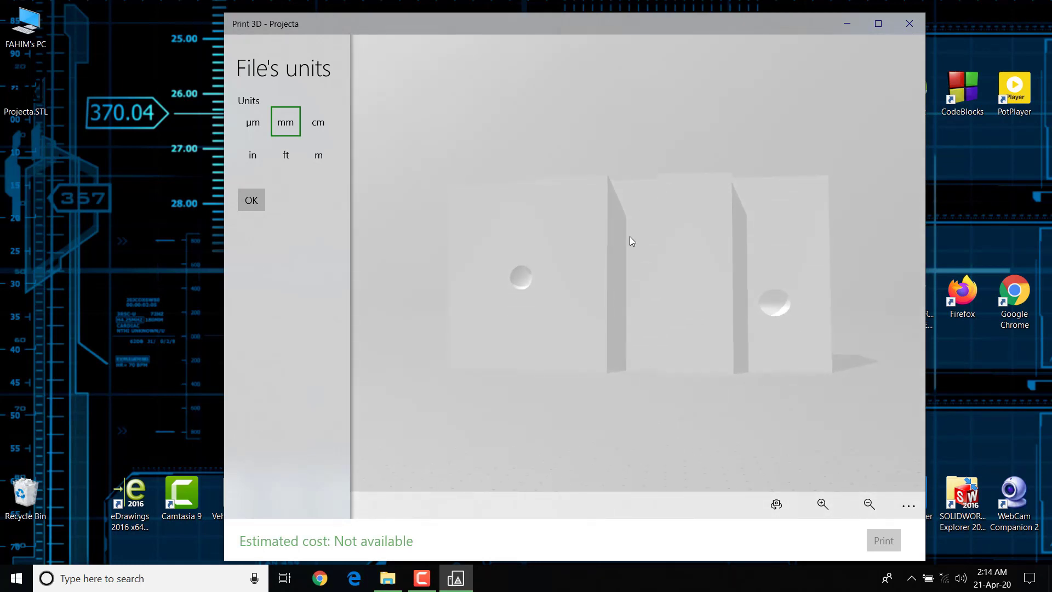
{"action": "left_click_drag", "start_coordinate": [631, 237], "coordinate": [637, 459]}
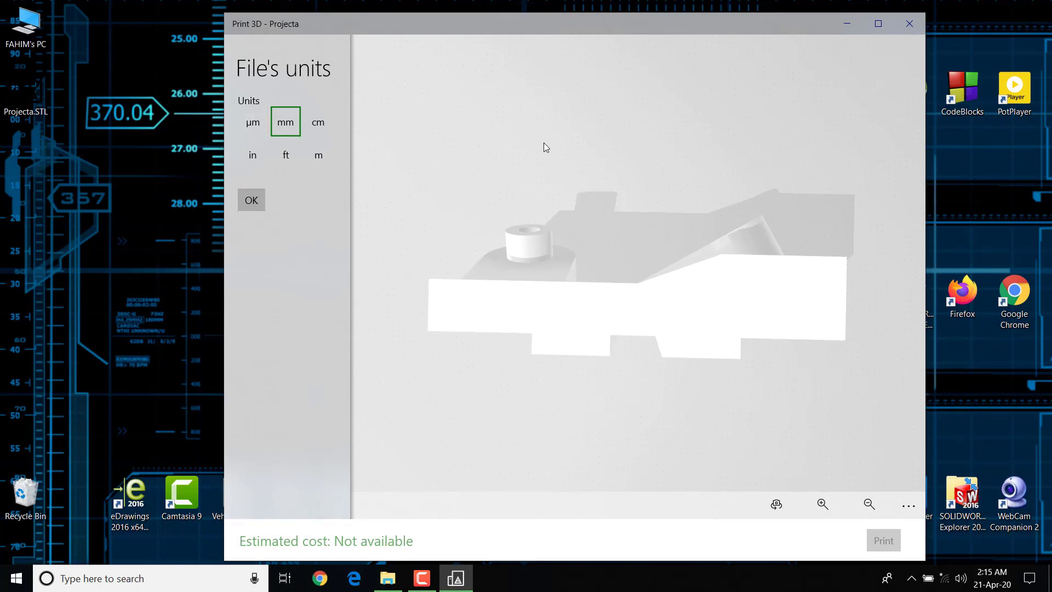
{"action": "left_click", "coordinate": [908, 24]}
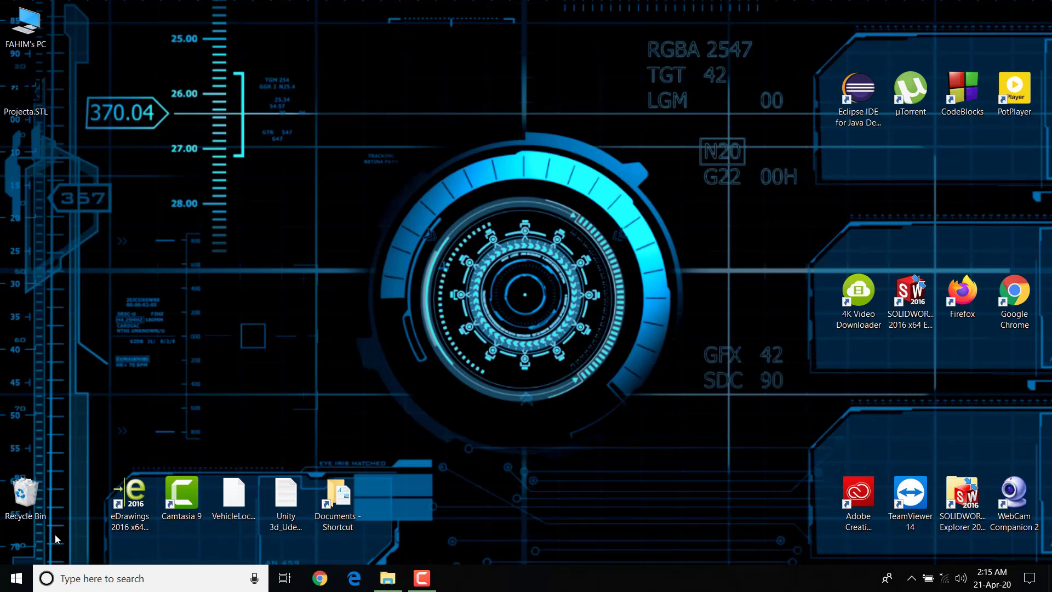
Launch Paint 3D and dismiss its welcome screen to reach the blank canvas
{"action": "left_click", "coordinate": [16, 578]}
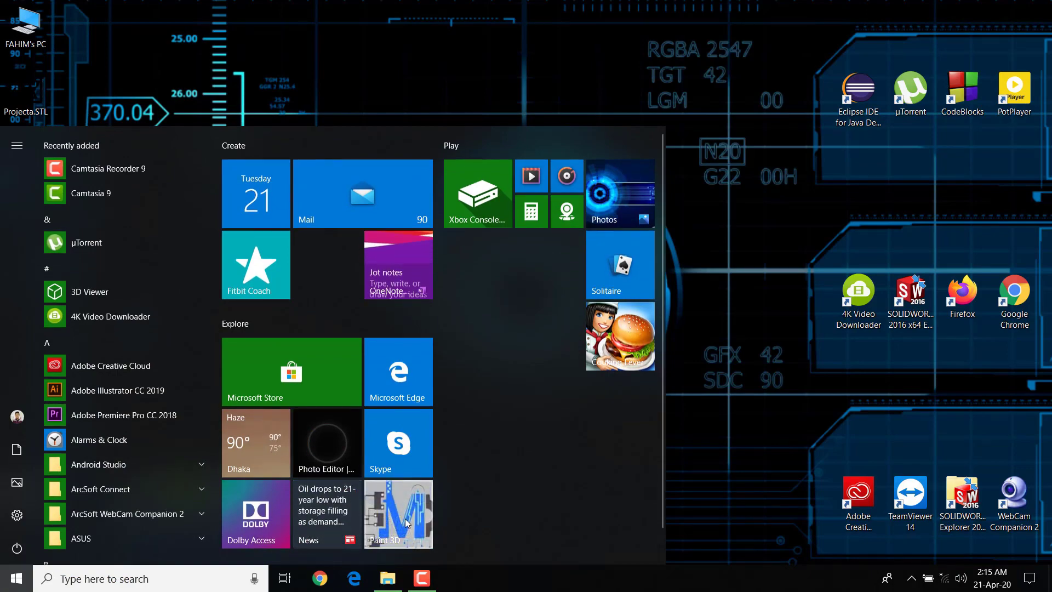
{"action": "left_click", "coordinate": [406, 518]}
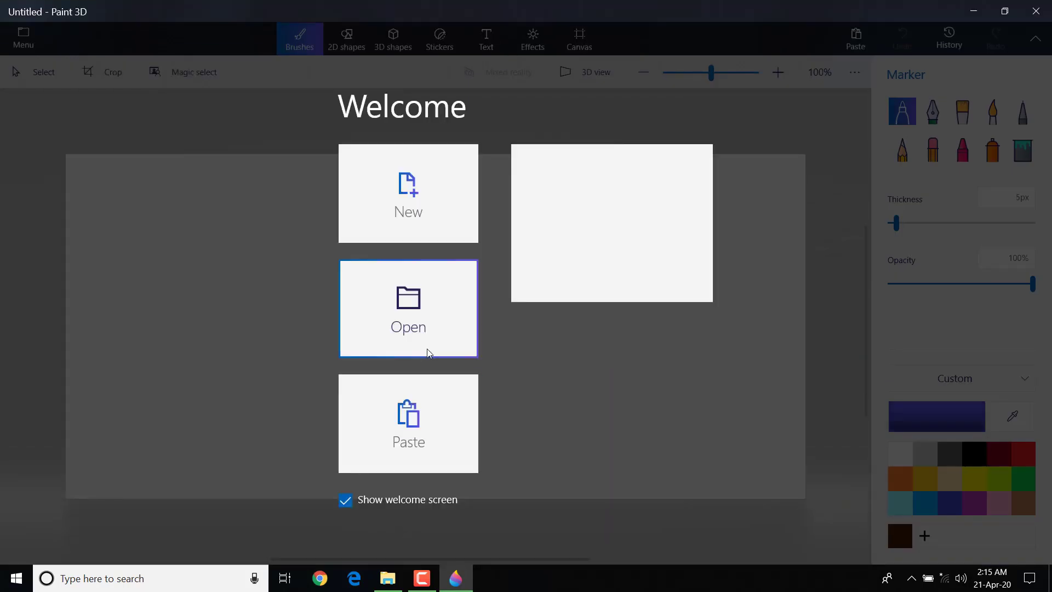
{"action": "left_click", "coordinate": [233, 237]}
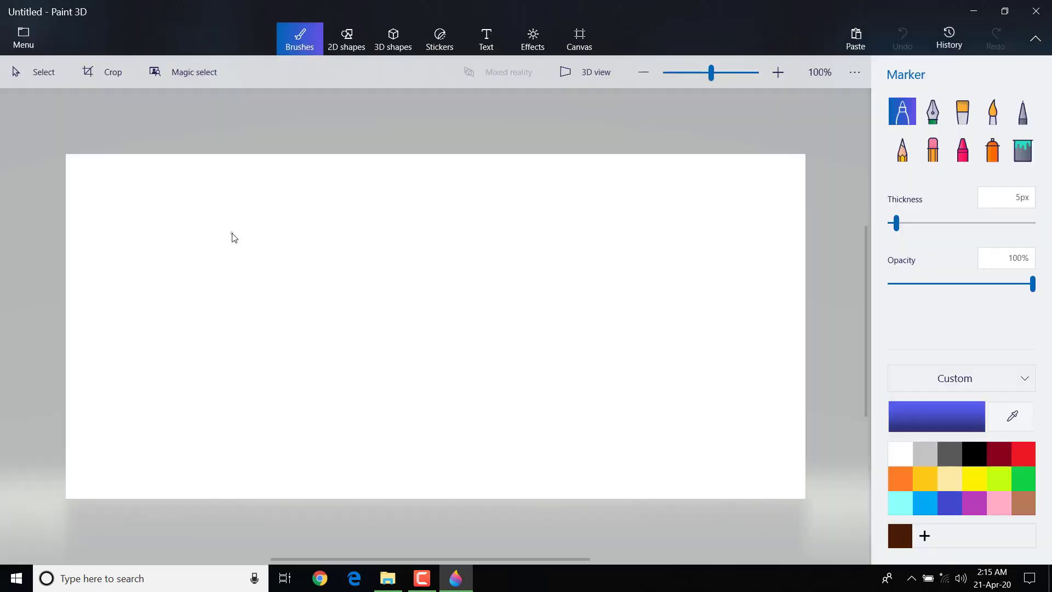
Open Projecta.STL from the Desktop in Paint 3D
{"action": "left_click", "coordinate": [31, 42]}
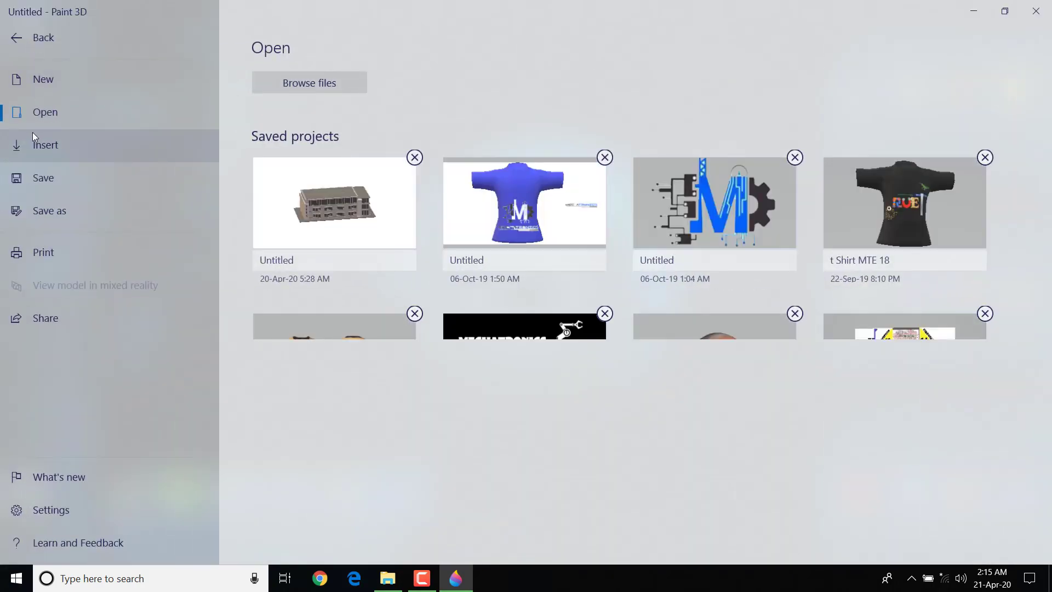
{"action": "left_click", "coordinate": [339, 86]}
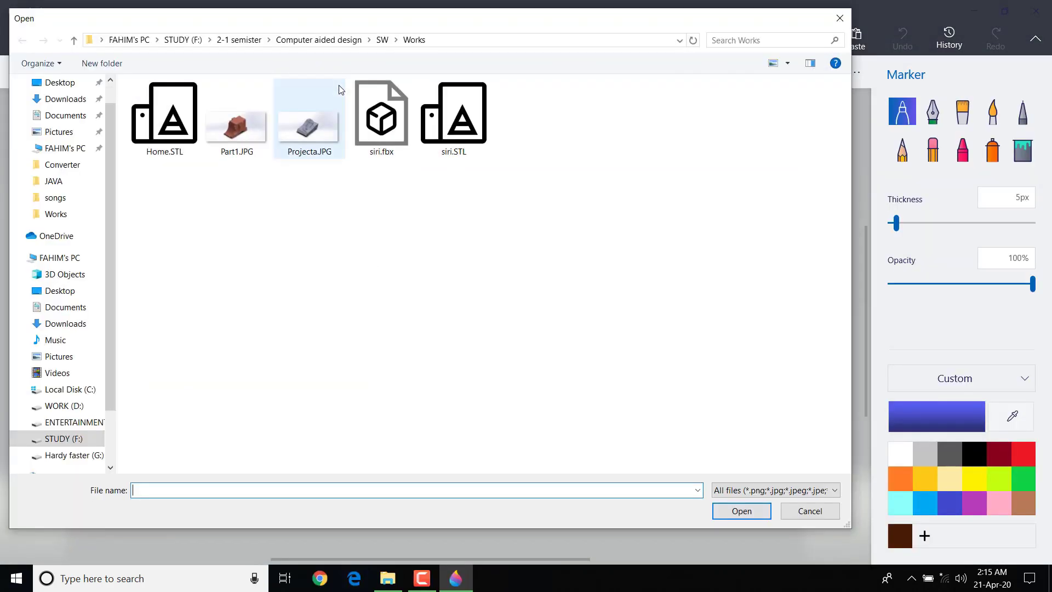
{"action": "left_click", "coordinate": [59, 82]}
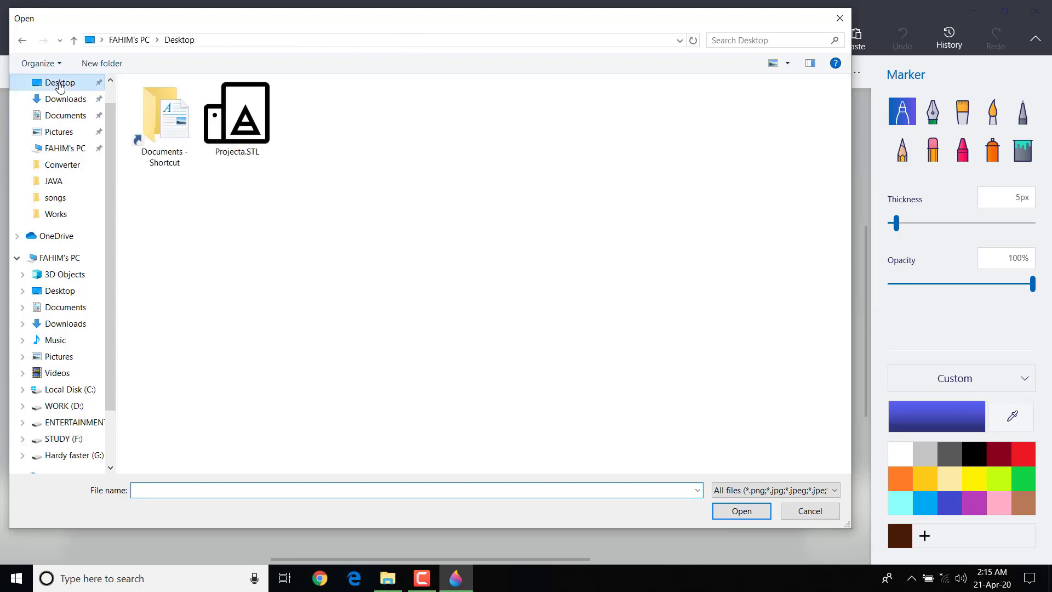
{"action": "left_click", "coordinate": [247, 158]}
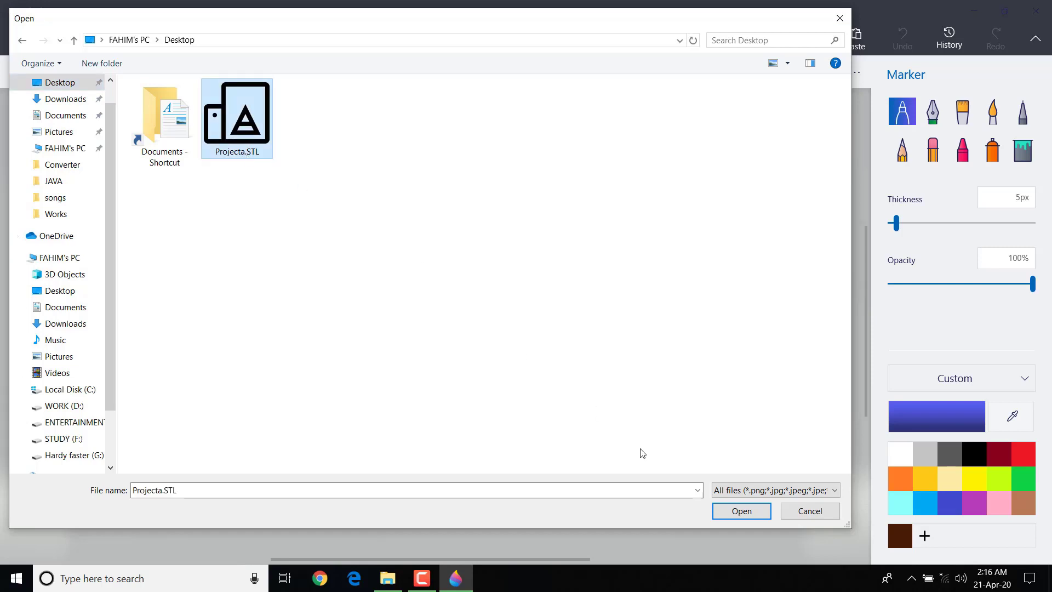
{"action": "left_click", "coordinate": [748, 512]}
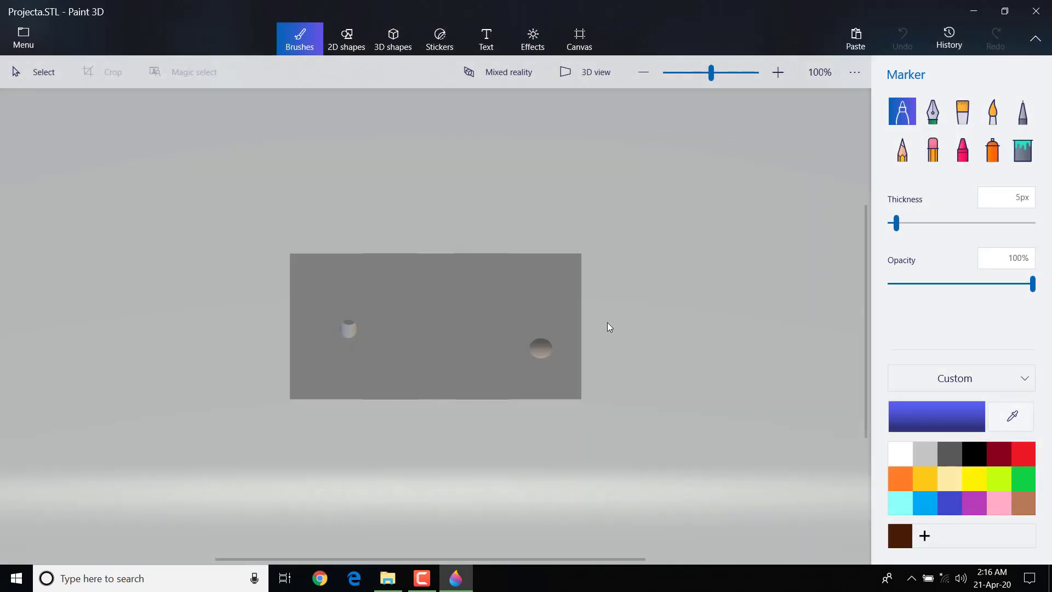
Select the imported model and rotate it about its horizontal and vertical axes to show its upper features at an angle
{"action": "left_click", "coordinate": [20, 79]}
{"action": "left_click", "coordinate": [389, 303]}
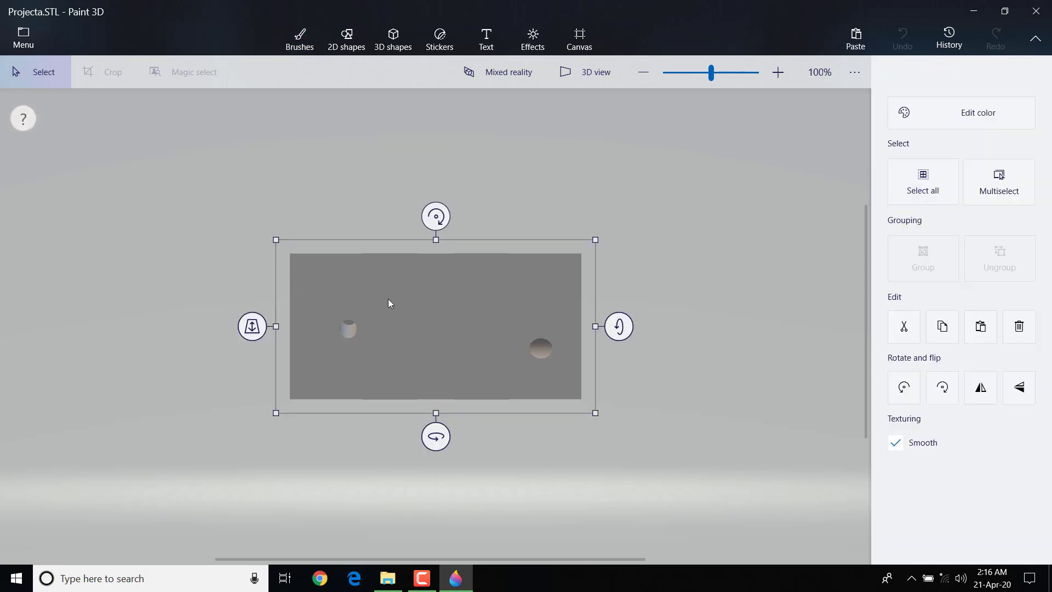
{"action": "left_click_drag", "start_coordinate": [624, 327], "coordinate": [634, 442]}
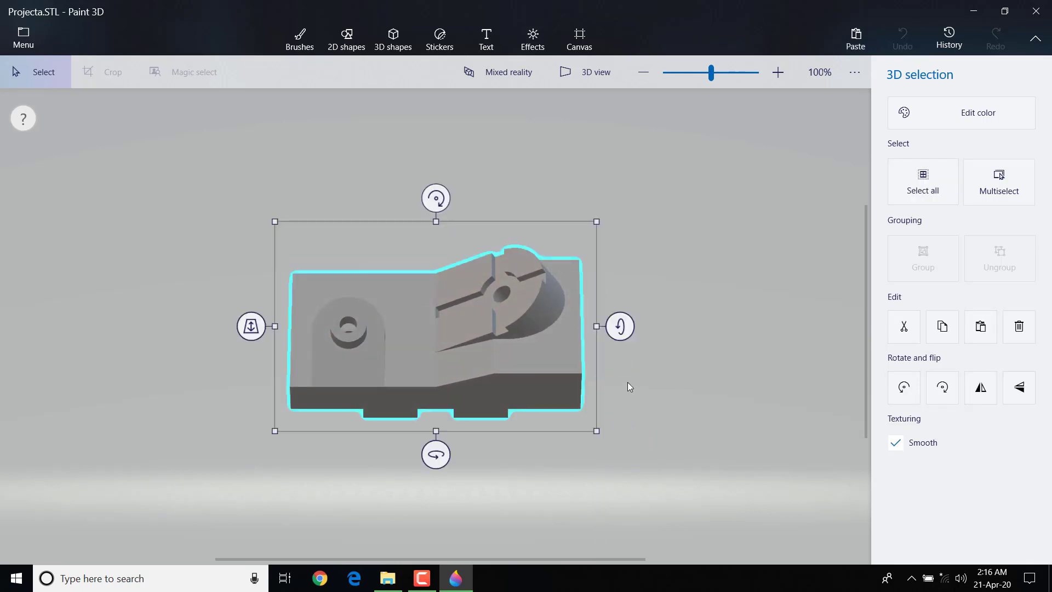
{"action": "left_click_drag", "start_coordinate": [428, 465], "coordinate": [531, 454]}
{"action": "left_click_drag", "start_coordinate": [507, 454], "coordinate": [508, 453]}
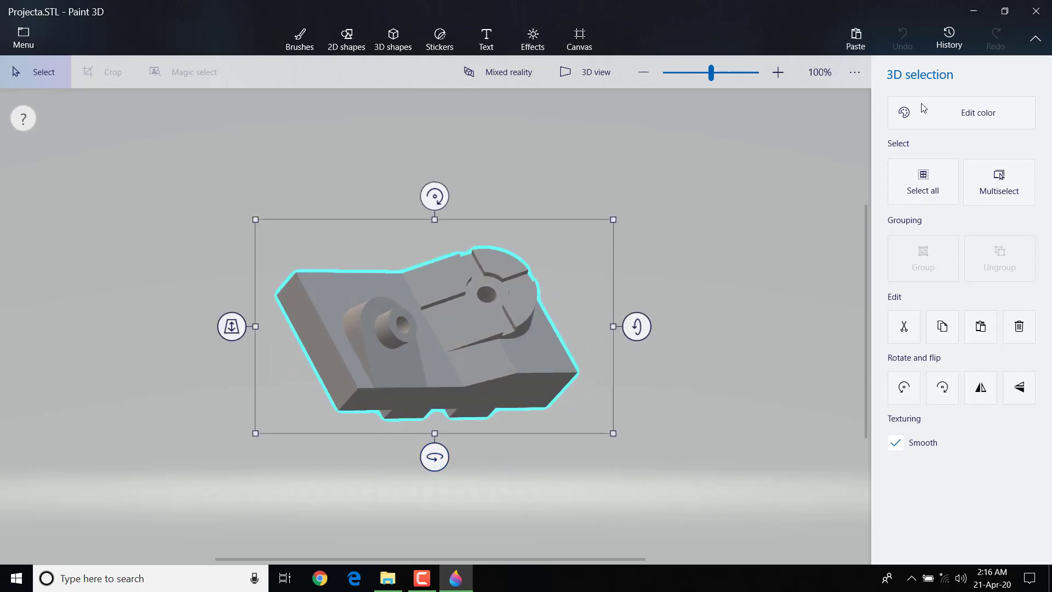
Recolor the selected 3D model with the brown swatch
{"action": "left_click", "coordinate": [963, 113]}
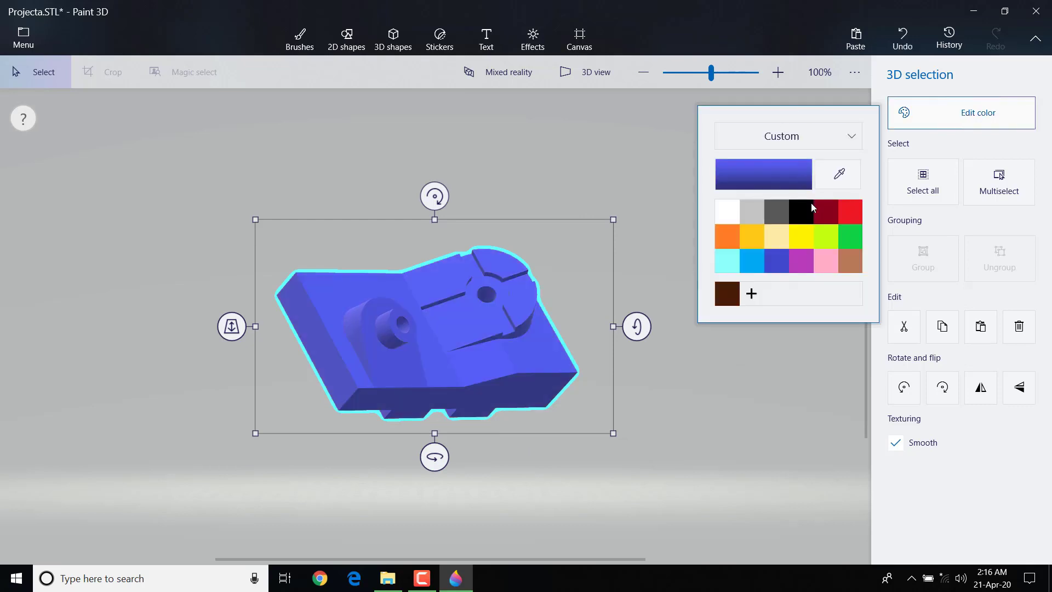
{"action": "left_click", "coordinate": [844, 265]}
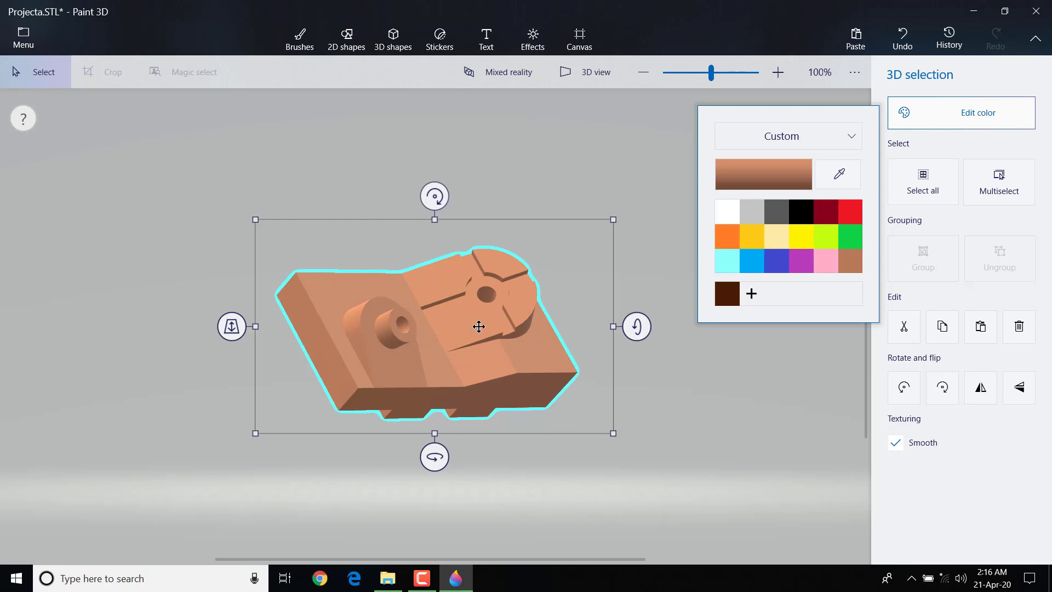
Deselect the model and save a copy of it to the Desktop as the 3D FBX file Projecta.fbx
{"action": "left_click", "coordinate": [707, 394]}
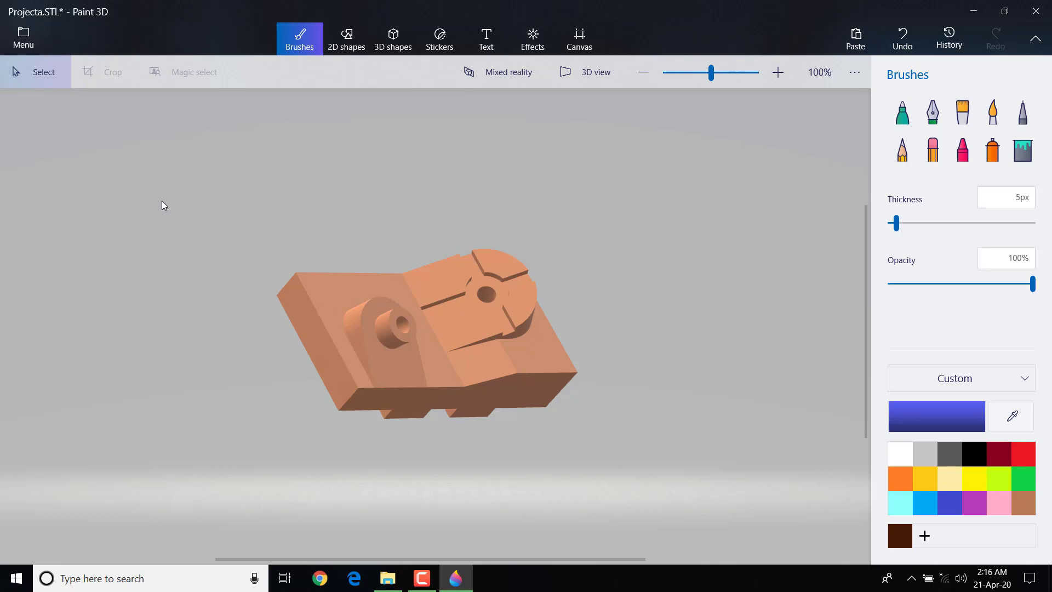
{"action": "left_click", "coordinate": [17, 45]}
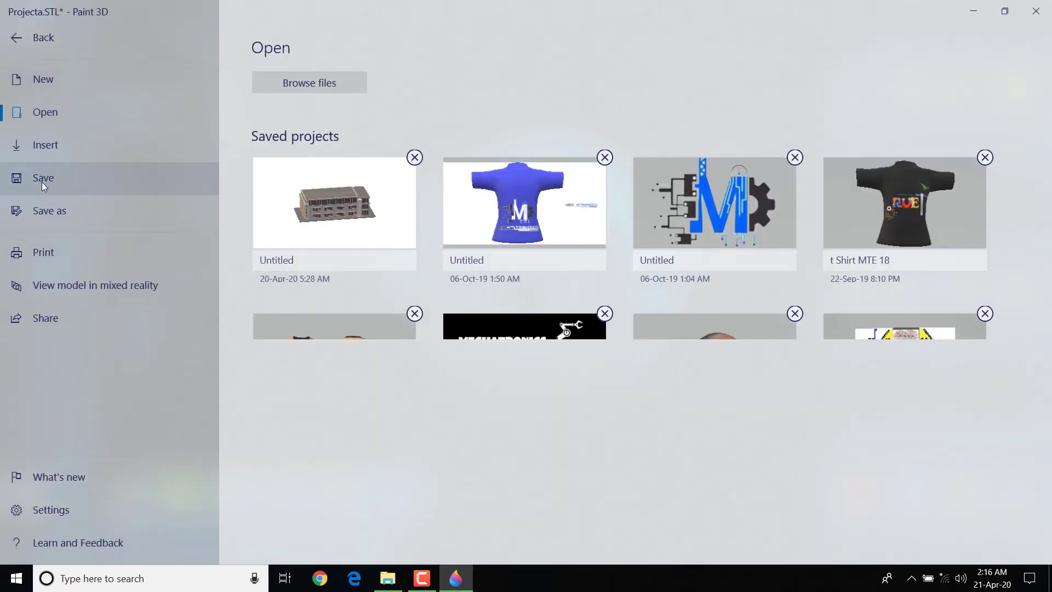
{"action": "left_click", "coordinate": [43, 208]}
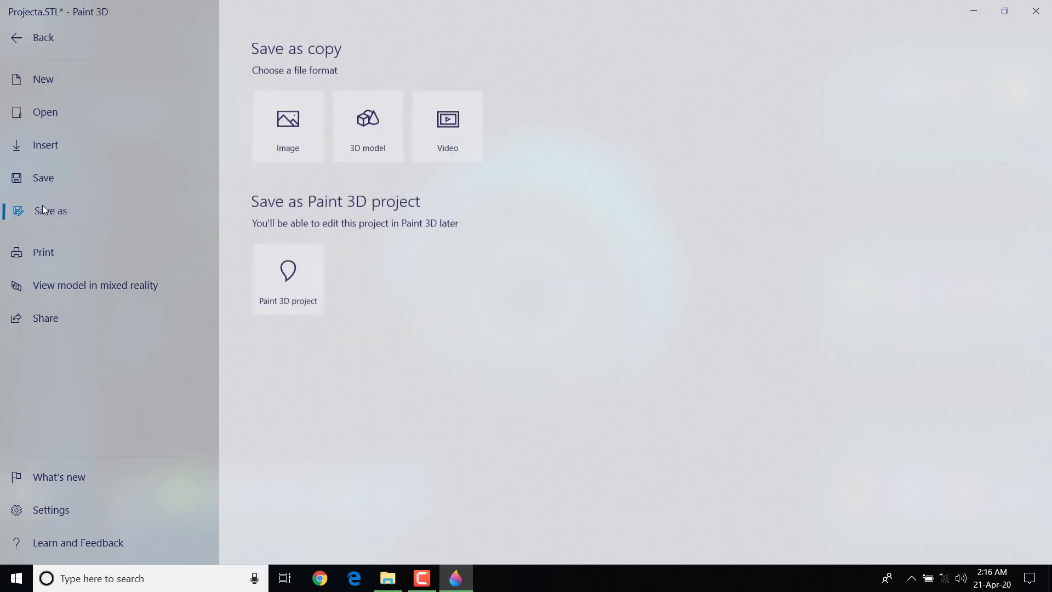
{"action": "left_click", "coordinate": [367, 133]}
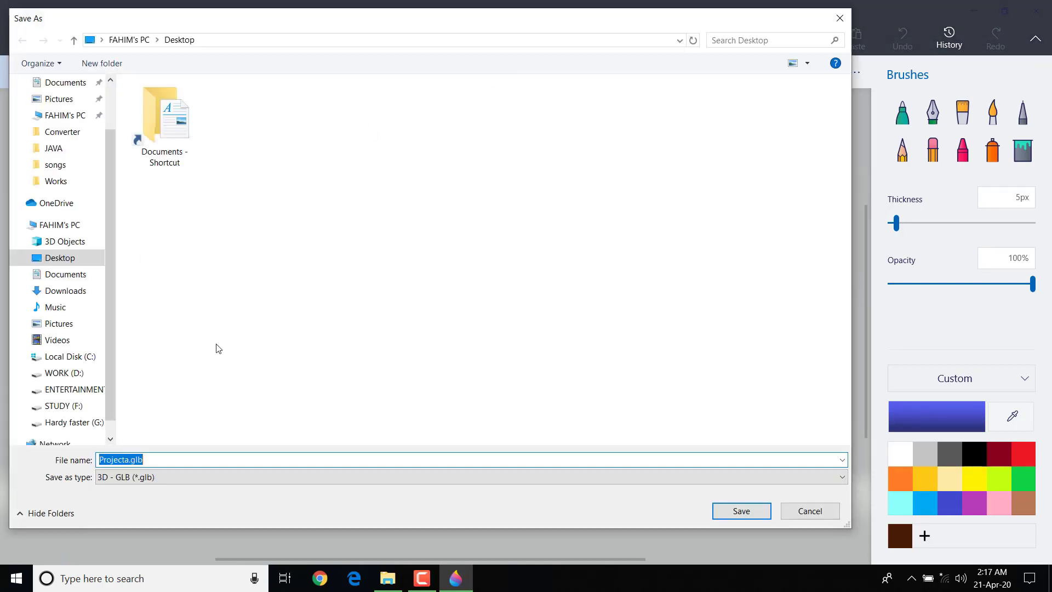
{"action": "left_click", "coordinate": [449, 476]}
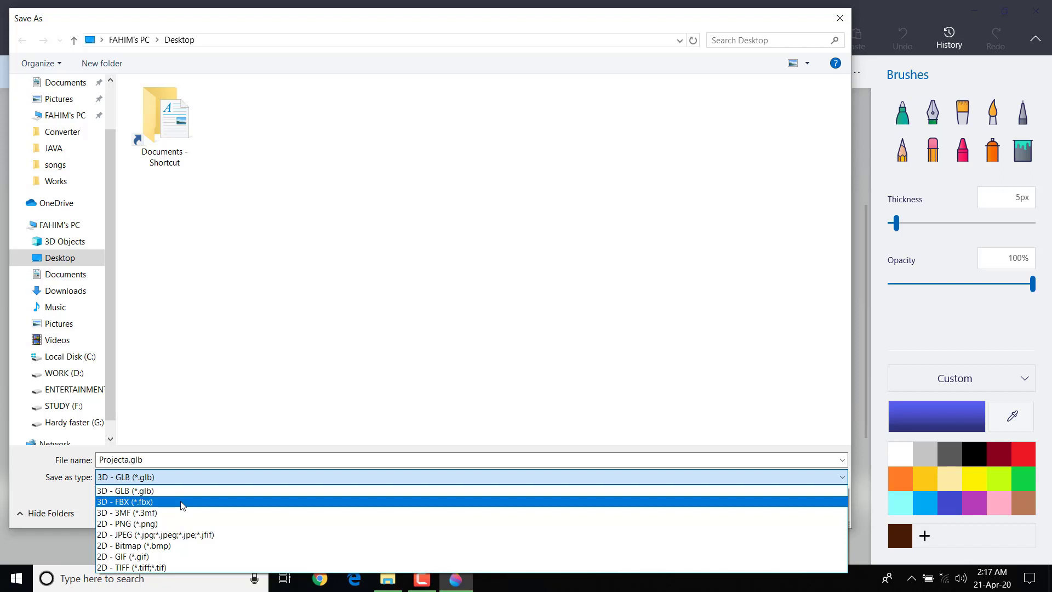
{"action": "left_click", "coordinate": [183, 503]}
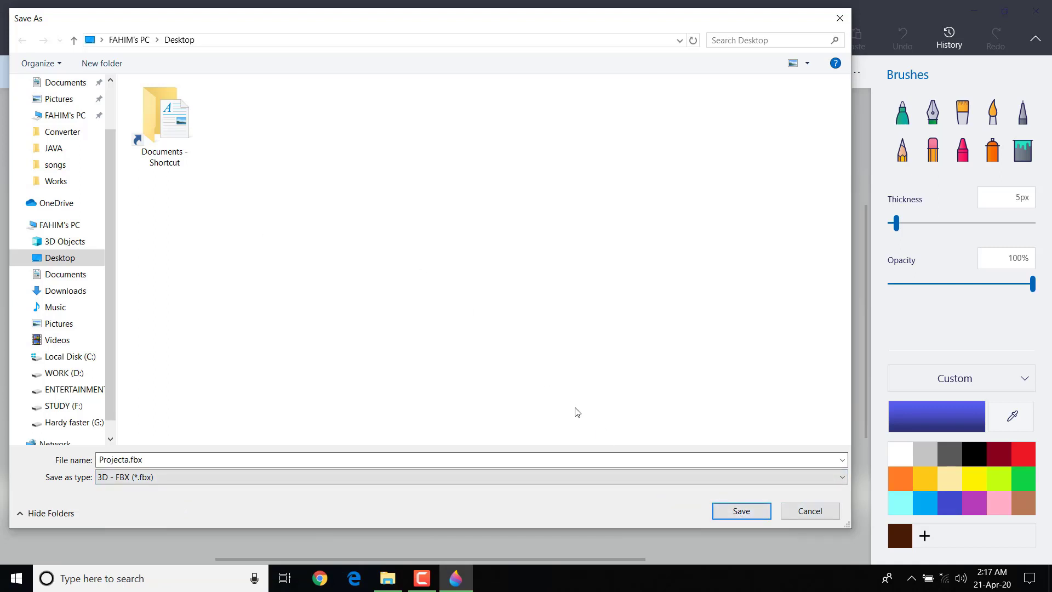
{"action": "left_click", "coordinate": [730, 514]}
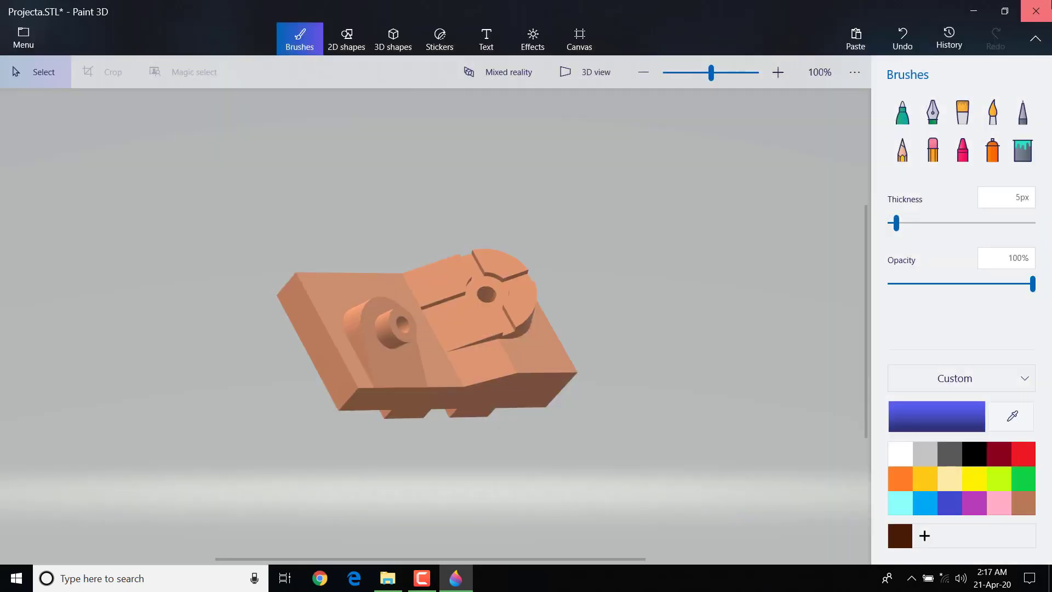
Close Paint 3D without saving the changes to Projecta.STL, and open Projecta.fbx from the desktop in 3D Viewer
{"action": "left_click", "coordinate": [1036, 11]}
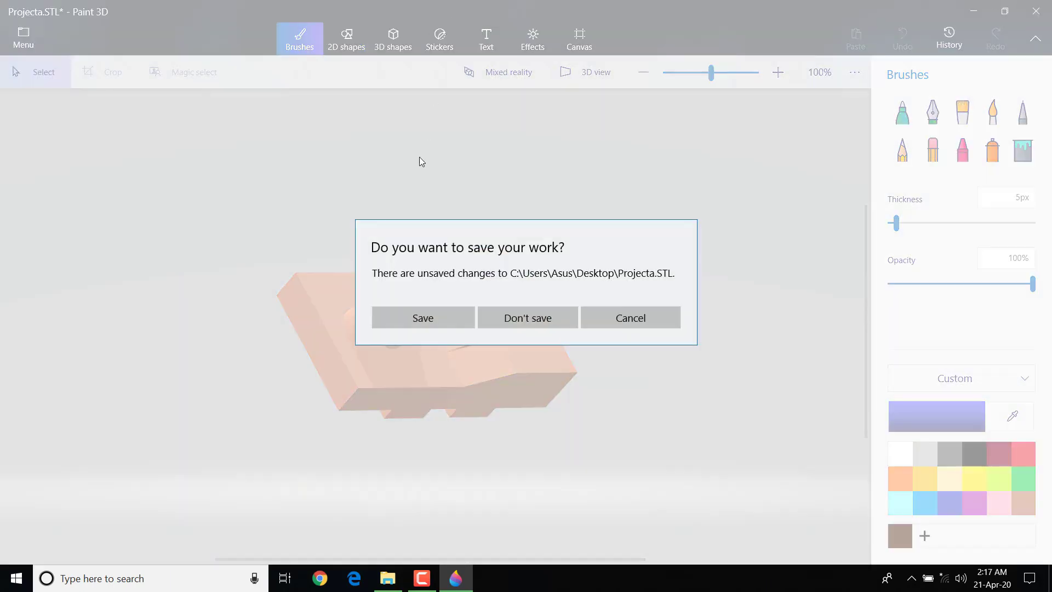
{"action": "left_click", "coordinate": [546, 312]}
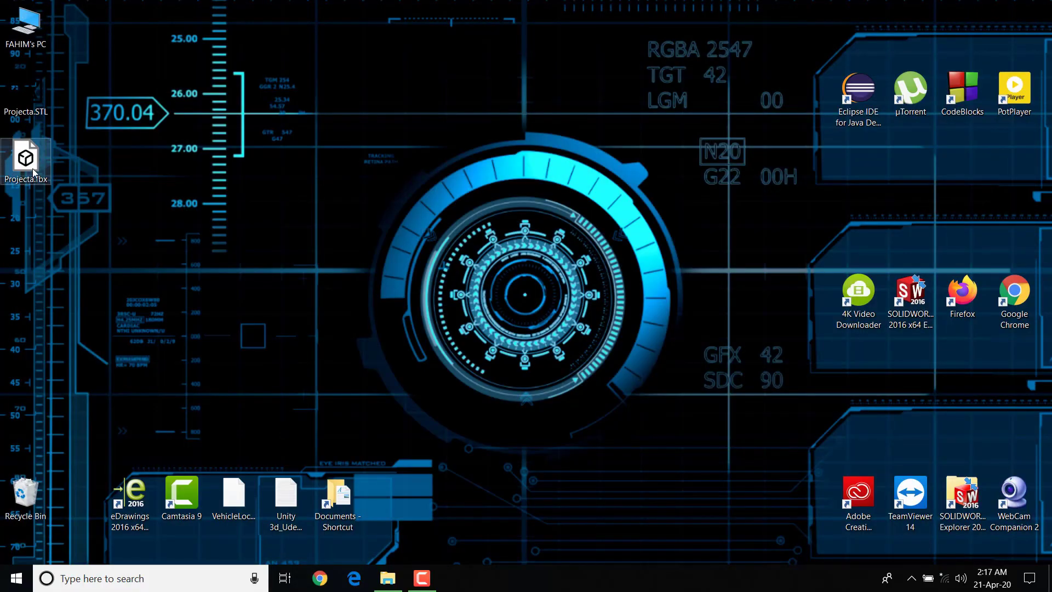
{"action": "double_click", "coordinate": [31, 169]}
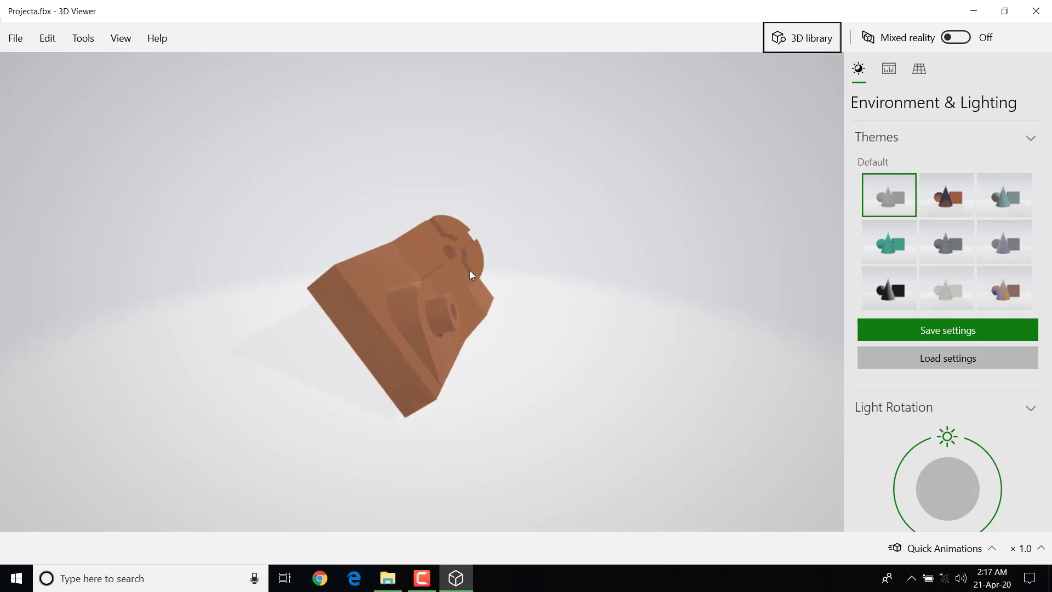
Orbit around the exported FBX model to examine its shape and color from the side and from above
{"action": "left_click_drag", "start_coordinate": [542, 351], "coordinate": [477, 141]}
{"action": "left_click_drag", "start_coordinate": [416, 302], "coordinate": [395, 403]}
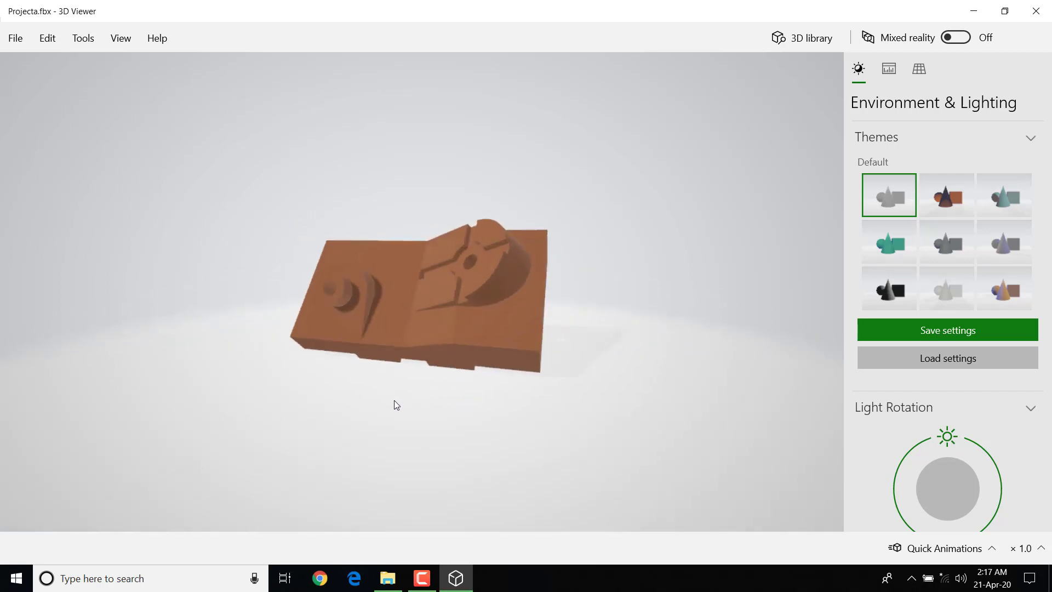
{"action": "left_click_drag", "start_coordinate": [498, 387], "coordinate": [565, 458]}
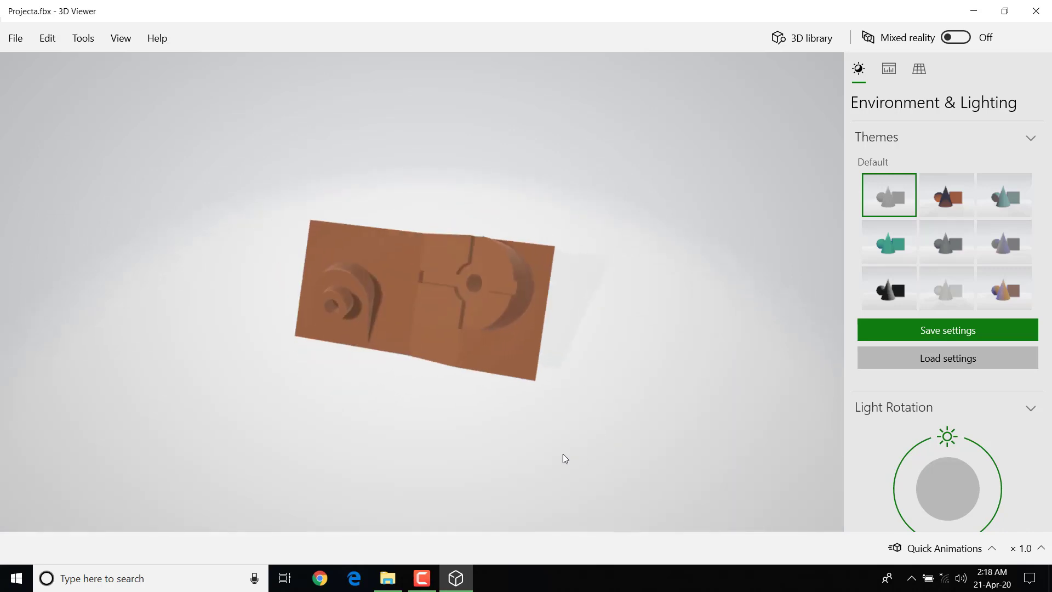